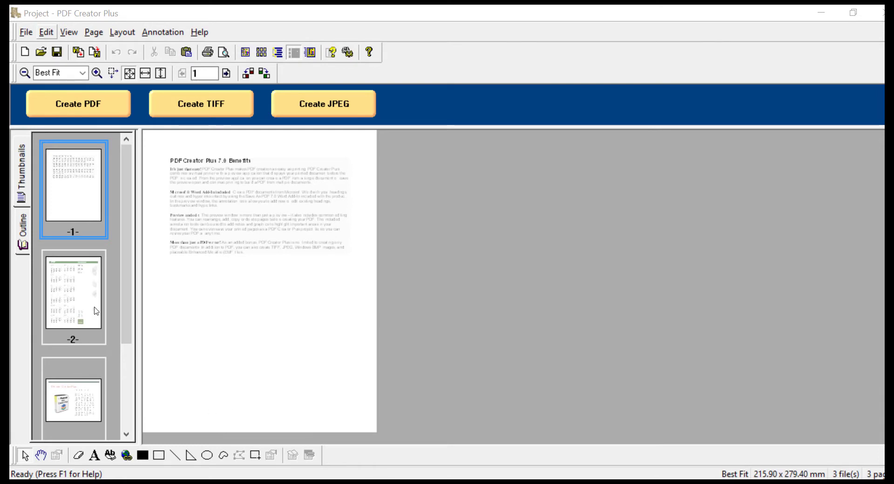
# Page through the calendar and slide pages, then return to page 1
pyautogui.press('Down')
pyautogui.click(91, 420)
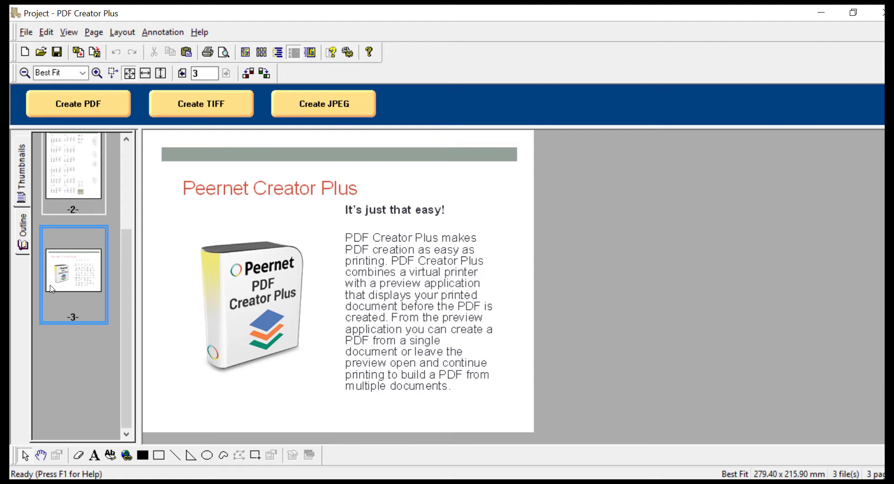
pyautogui.scroll(3, 51, 288)
pyautogui.click(89, 190)
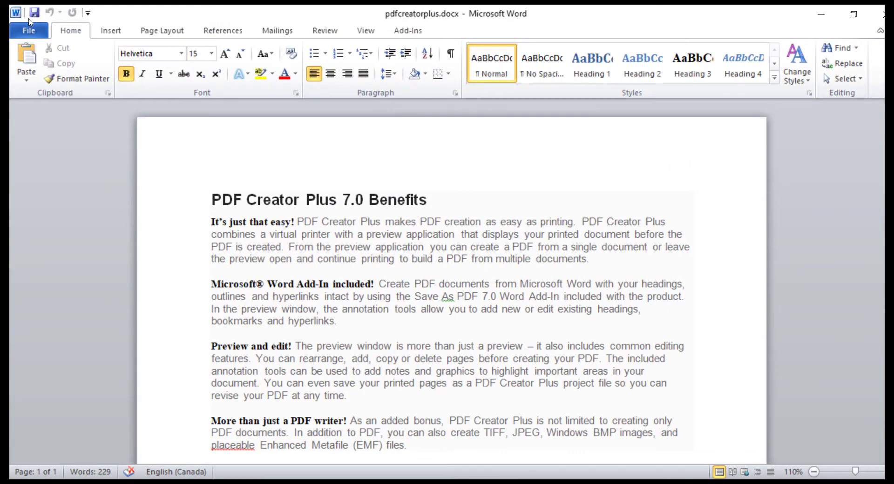
# Print the Benefits document from Word to the PDF Creator Plus 7.0 printer
pyautogui.click(28, 31)
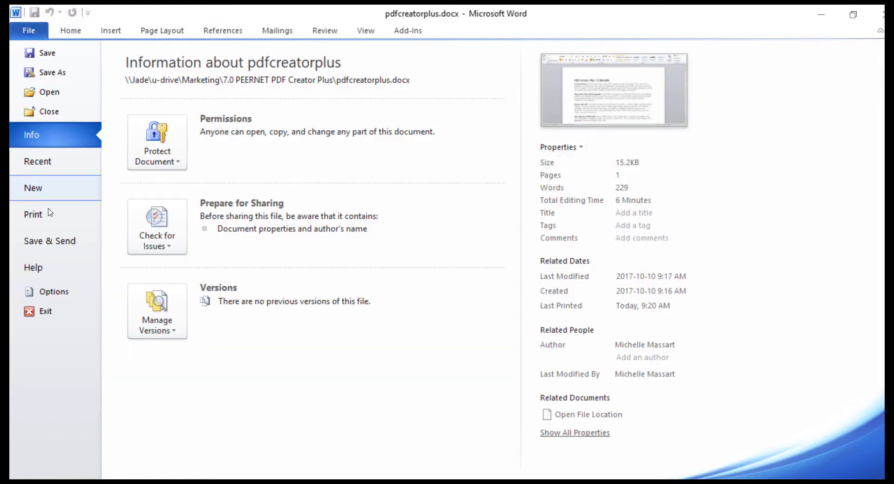
pyautogui.click(33, 214)
pyautogui.click(135, 158)
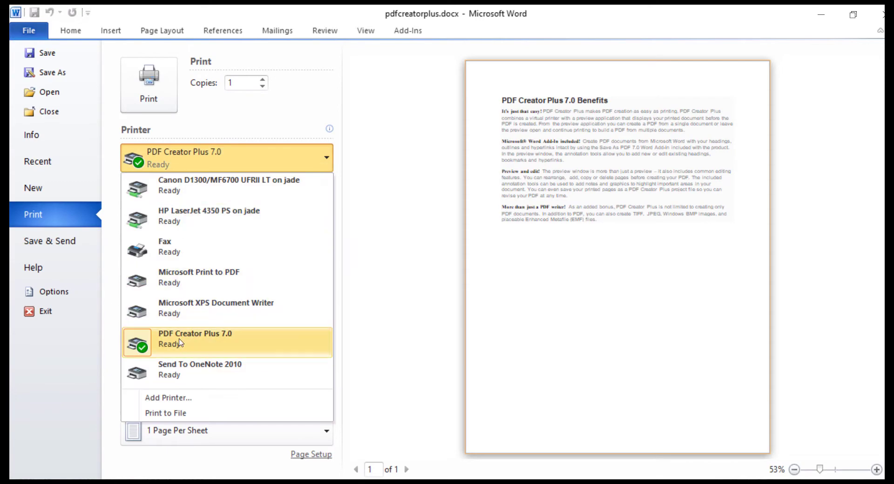
pyautogui.click(127, 112)
pyautogui.click(149, 88)
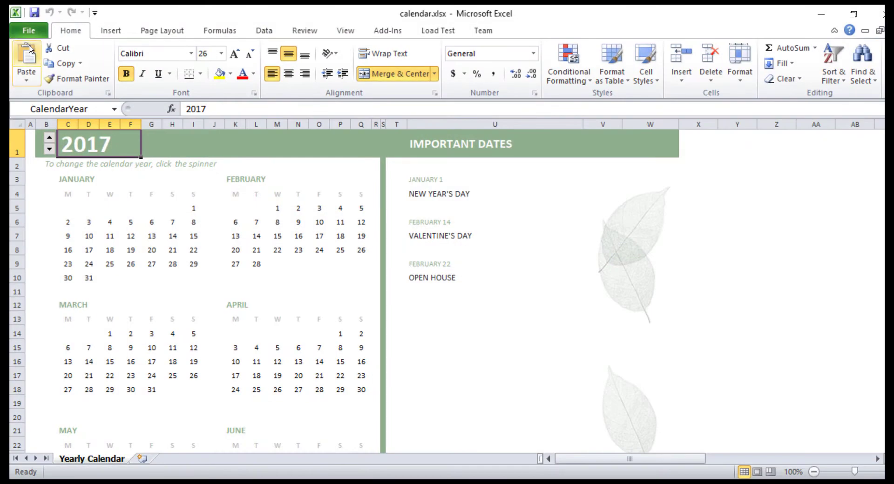
# Print calendar.xlsx to PDF Creator Plus 7.0 and append it as page 2
pyautogui.click(27, 33)
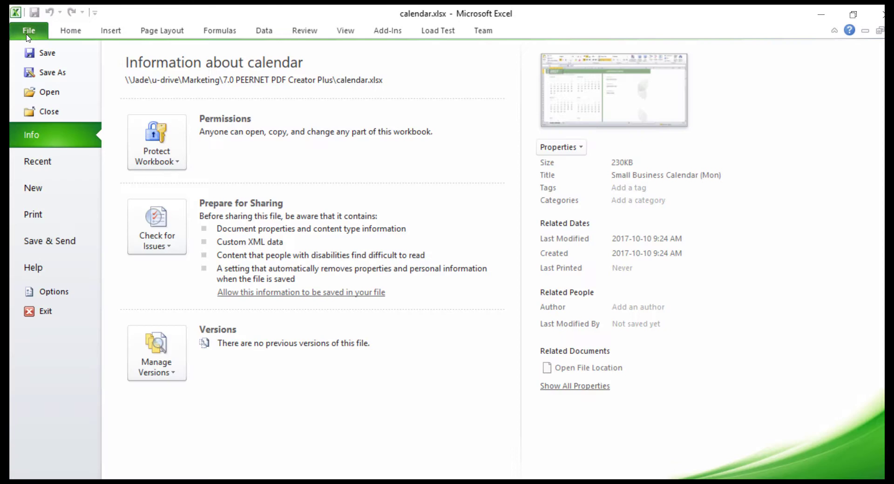
pyautogui.click(46, 215)
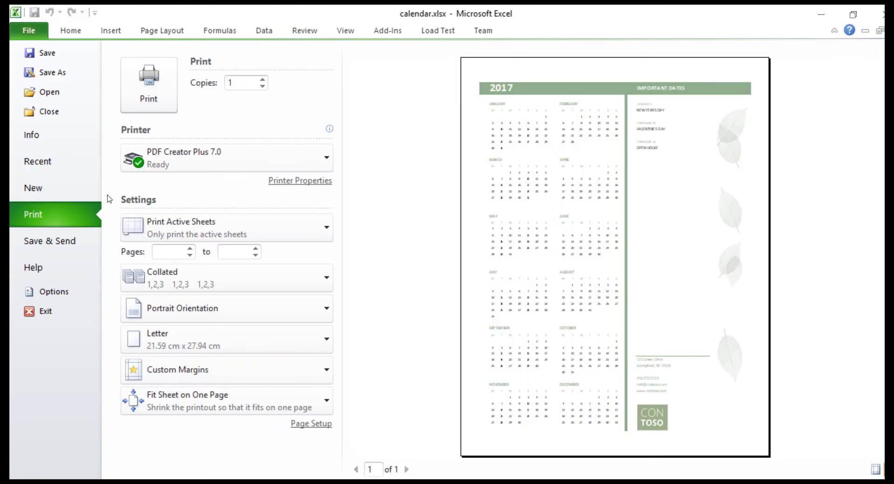
pyautogui.click(209, 158)
pyautogui.click(155, 345)
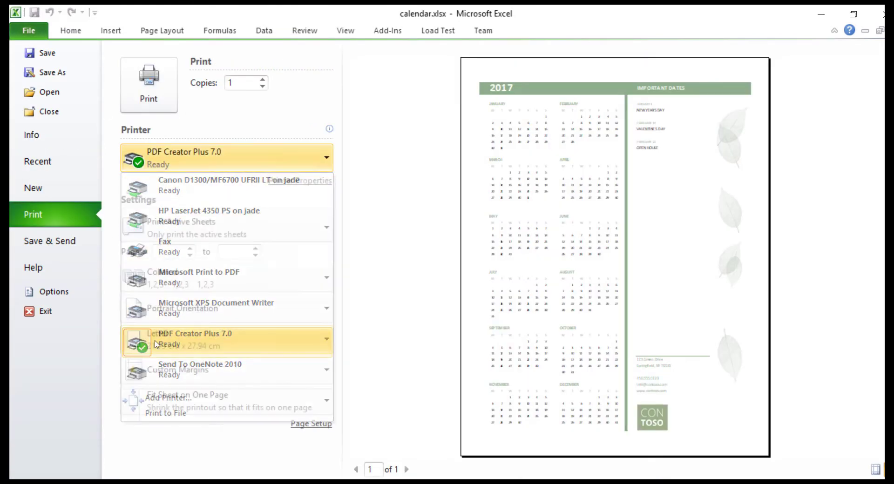
pyautogui.click(149, 84)
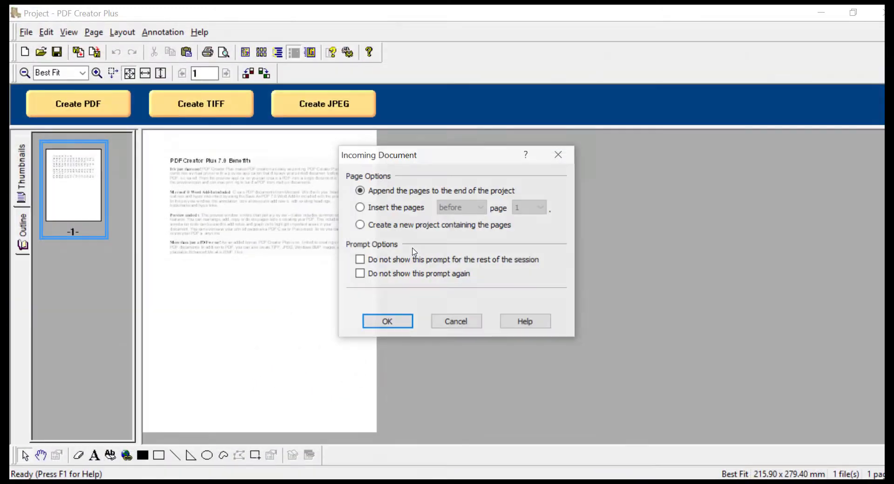
pyautogui.click(387, 322)
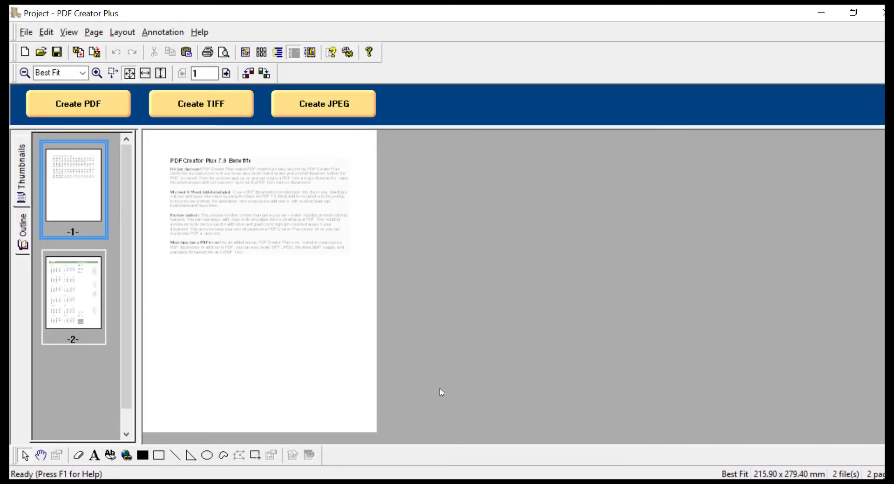
pyautogui.hotkey('alt', 'Tab')
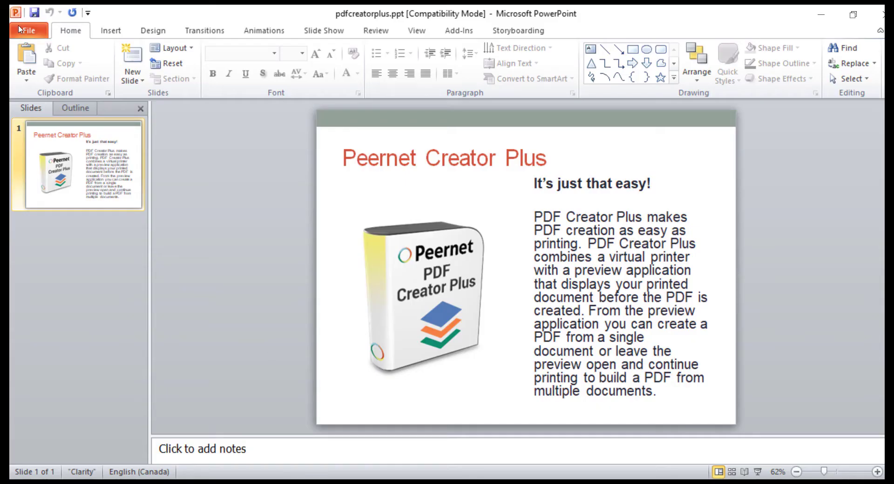
# Print the PowerPoint slide to PDF Creator Plus 7.0, appending it as page 3
pyautogui.click(19, 29)
pyautogui.click(20, 214)
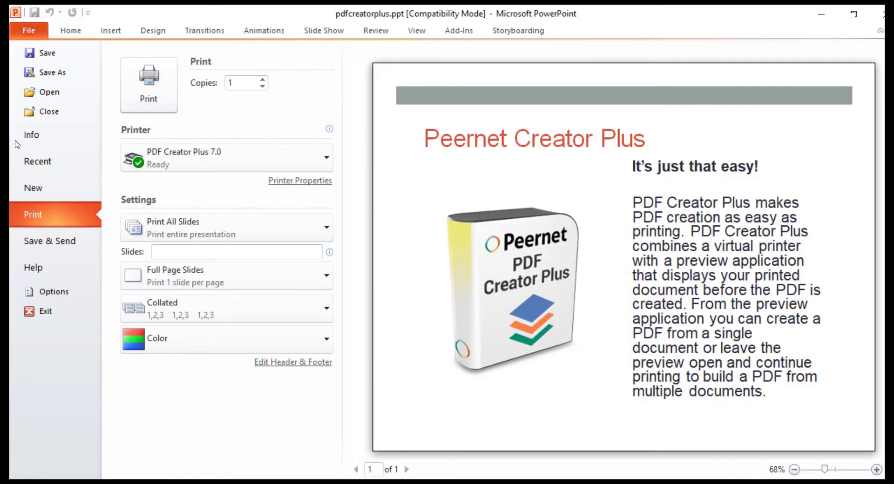
pyautogui.click(139, 167)
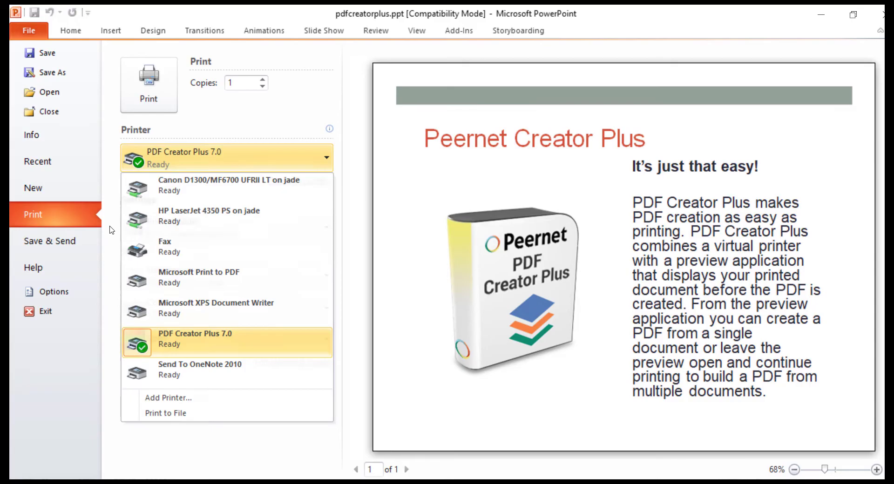
pyautogui.click(154, 334)
pyautogui.click(161, 108)
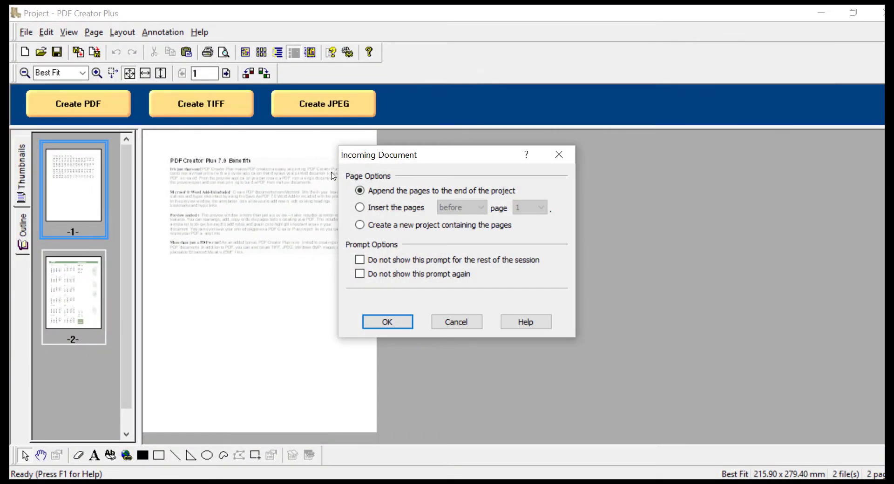
pyautogui.click(386, 322)
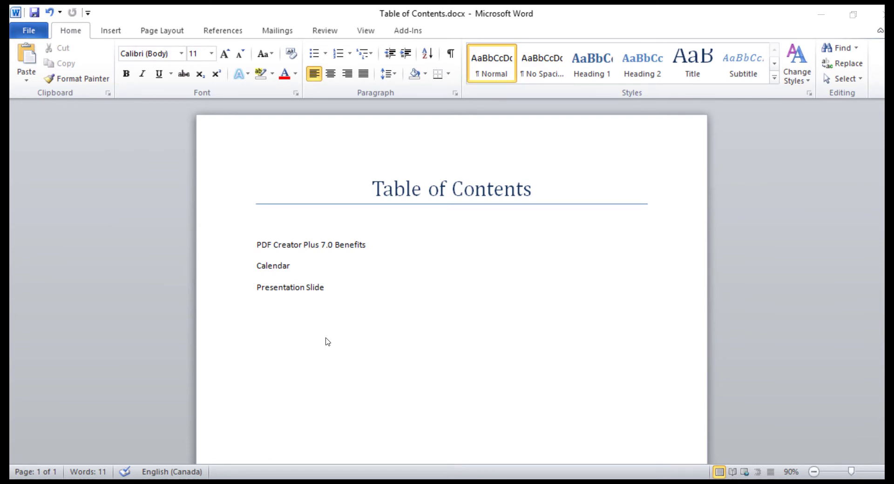
# Print Table of Contents.docx to PDF Creator Plus 7.0, inserting it before page 1
pyautogui.click(26, 32)
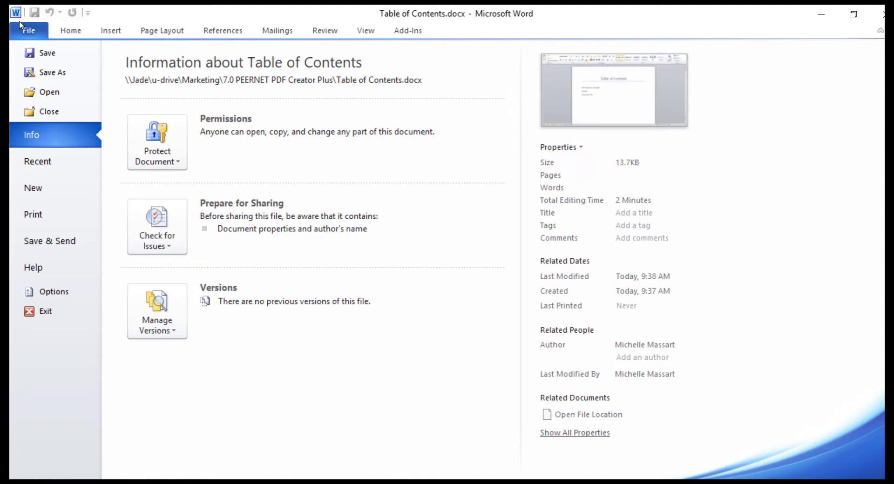
pyautogui.click(33, 214)
pyautogui.click(227, 158)
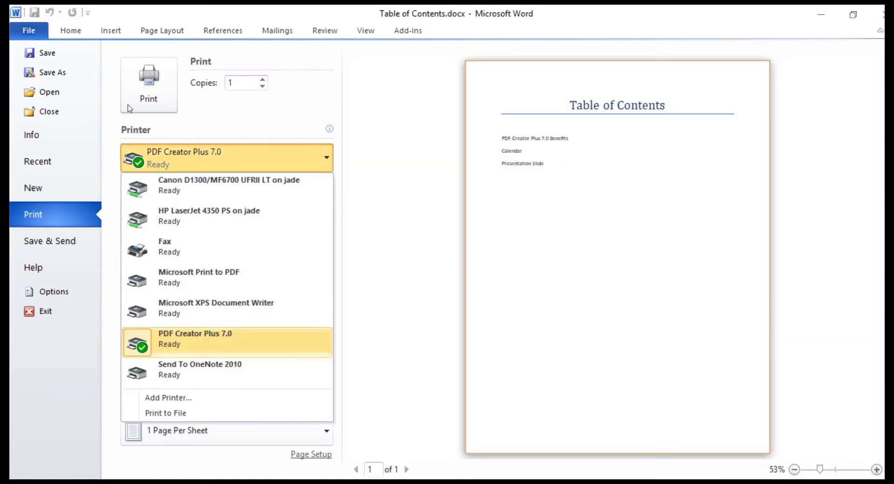
pyautogui.click(187, 343)
pyautogui.click(155, 98)
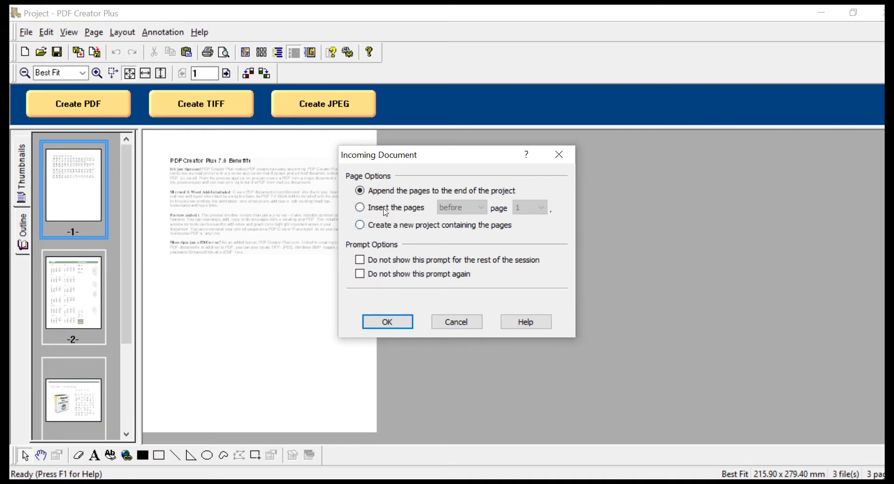
pyautogui.click(386, 211)
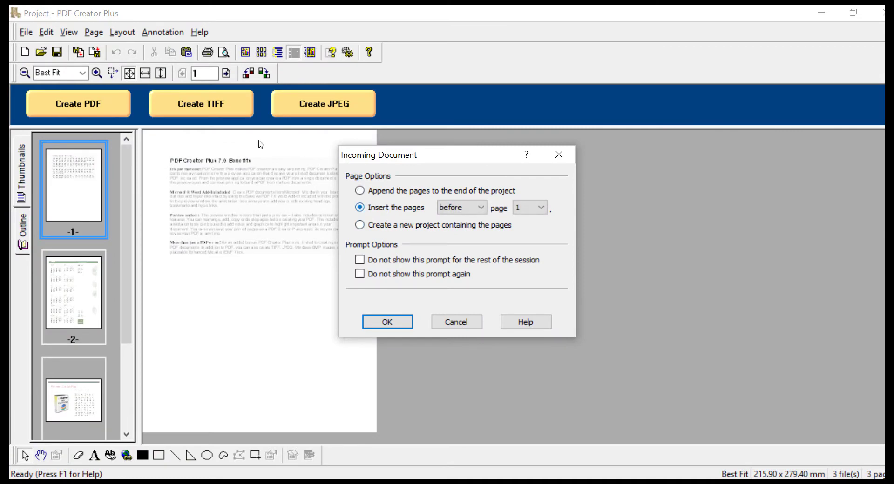
pyautogui.click(398, 325)
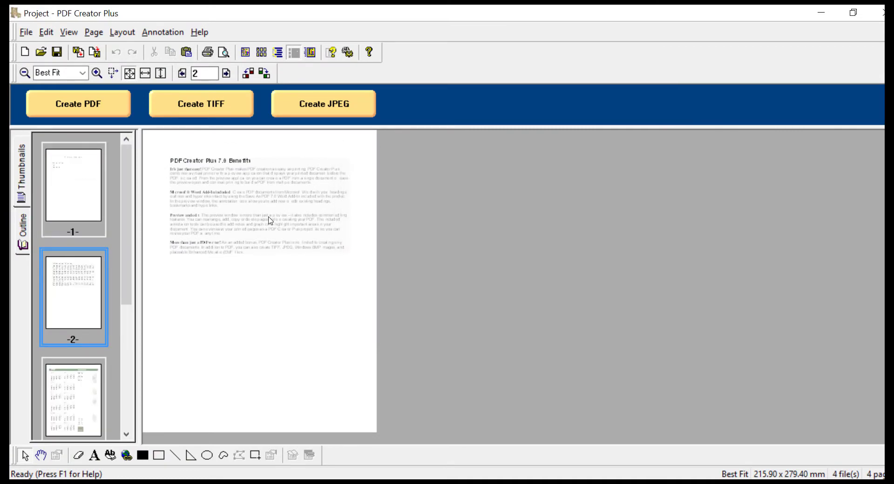
# Outline the page-2 Benefits title as bookmark PDF_Creator_Plus_Benefits, heading level <None>
pyautogui.click(90, 174)
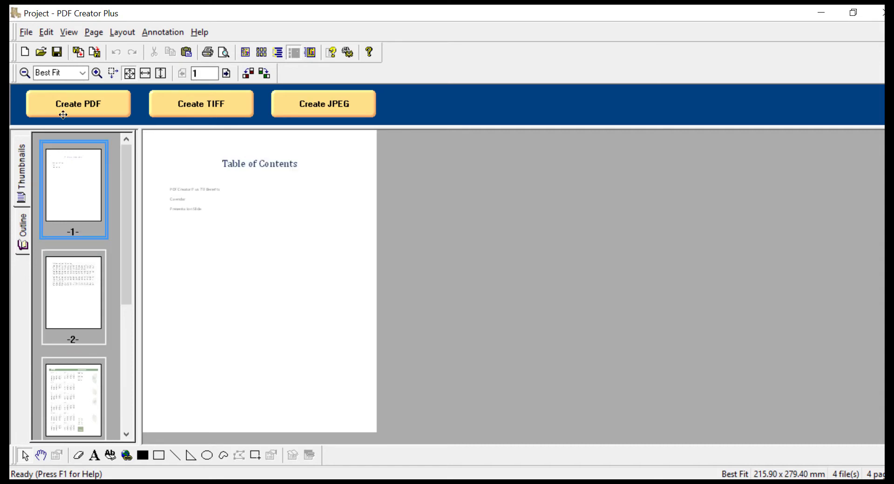
pyautogui.moveTo(63, 115); pyautogui.dragTo(149, 188)
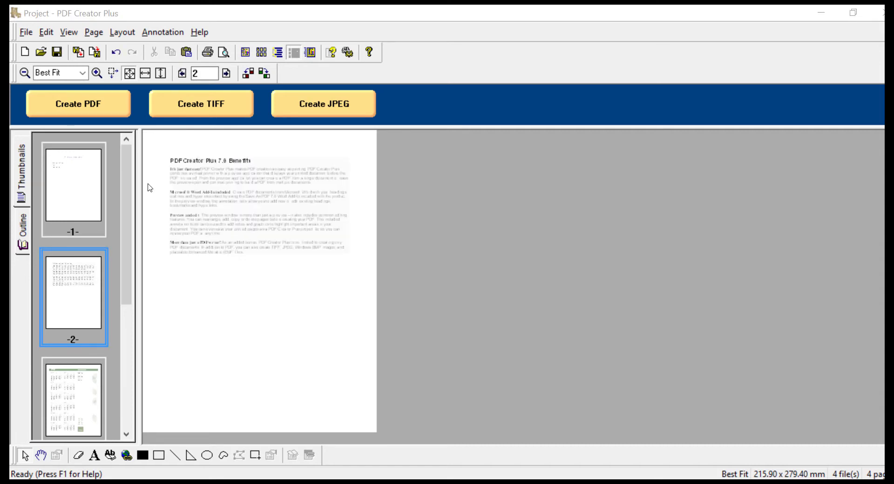
pyautogui.click(110, 456)
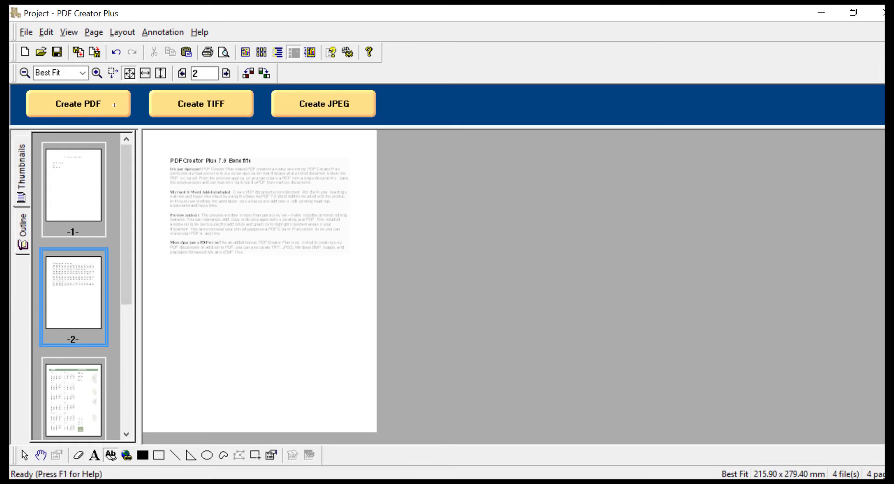
pyautogui.moveTo(166, 155)
pyautogui.mouseDown()
pyautogui.moveTo(203, 168)
pyautogui.moveTo(257, 166)
pyautogui.mouseUp()
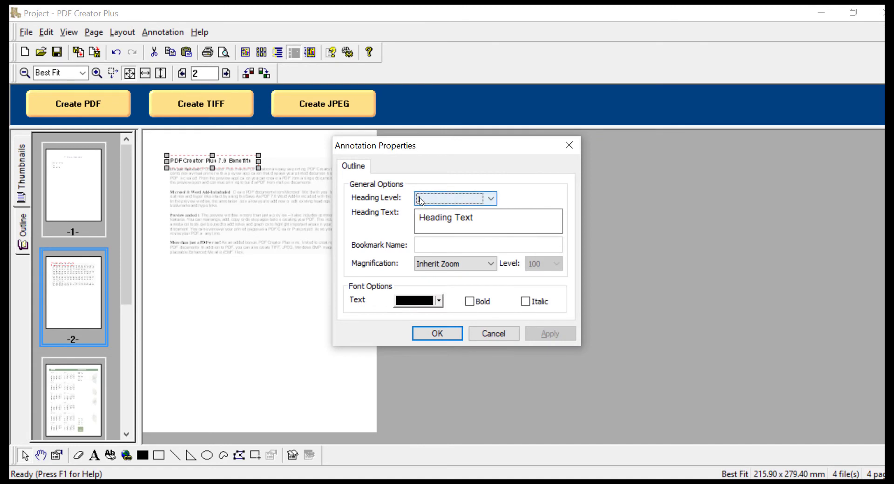
pyautogui.click(420, 201)
pyautogui.press('Up')
pyautogui.press('Return')
pyautogui.press('Tab')
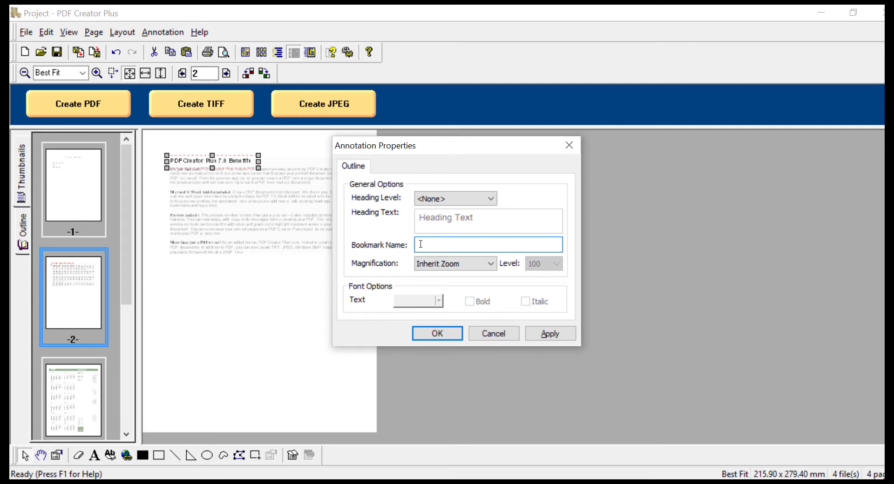
pyautogui.write('PDF_Creator_Plus_Be')
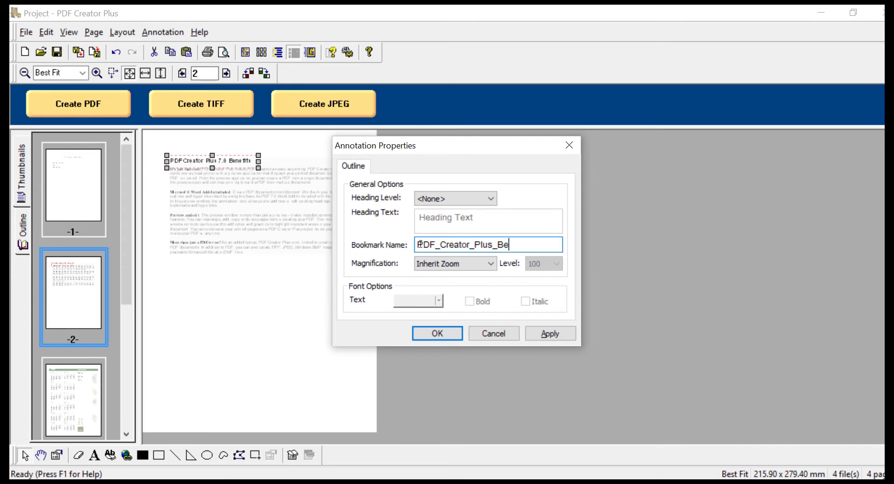
pyautogui.write('nefits')
pyautogui.click(438, 333)
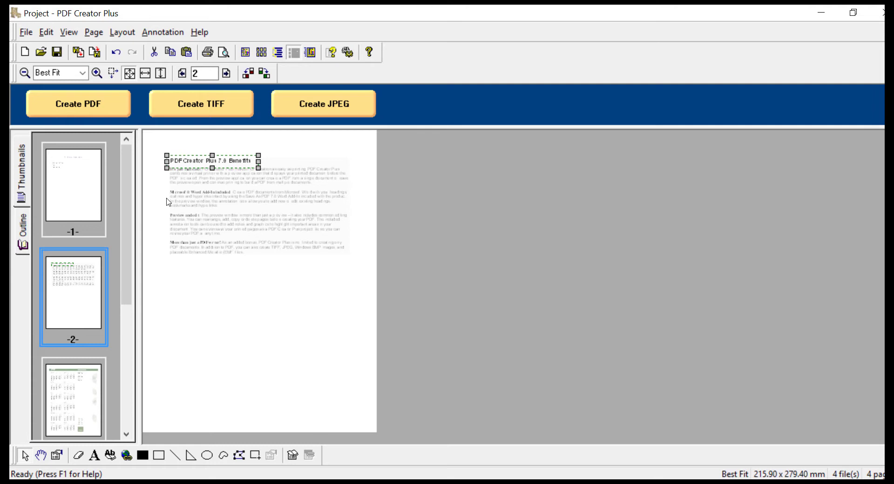
# Outline the 2017 heading on page 3 as bookmark Calendar, heading level <None>
pyautogui.click(82, 407)
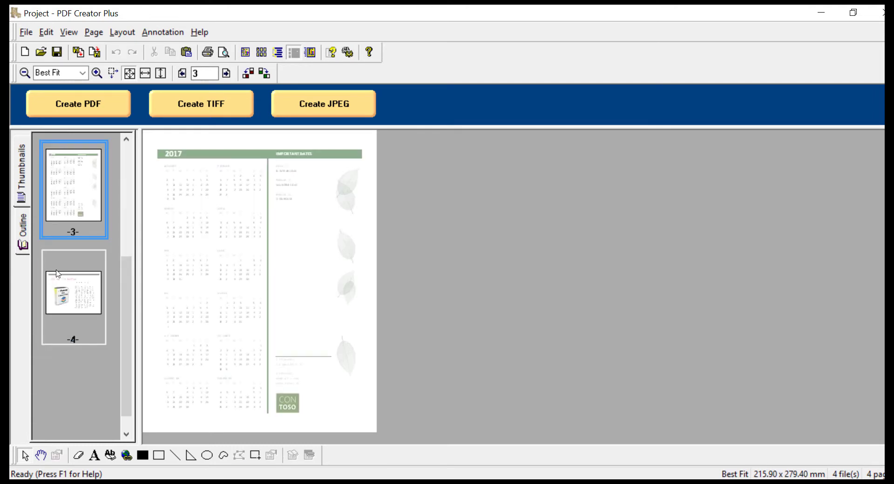
pyautogui.click(111, 456)
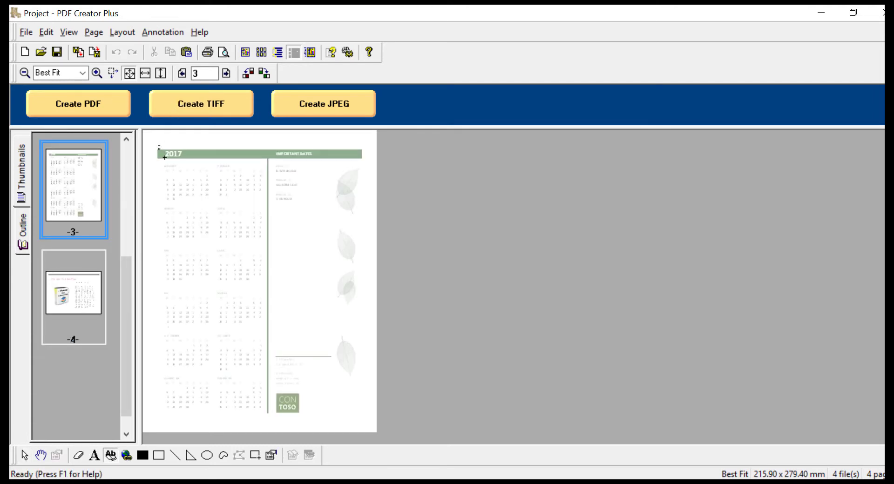
pyautogui.moveTo(164, 157); pyautogui.dragTo(198, 161)
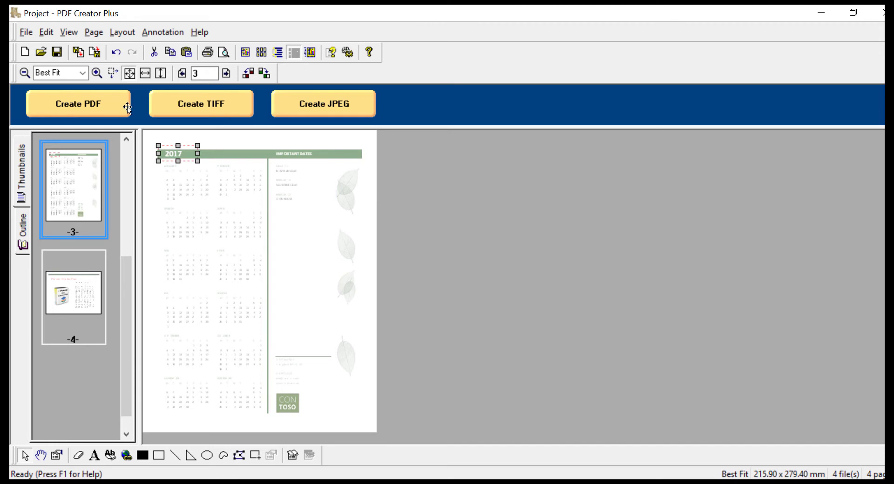
pyautogui.click(419, 198)
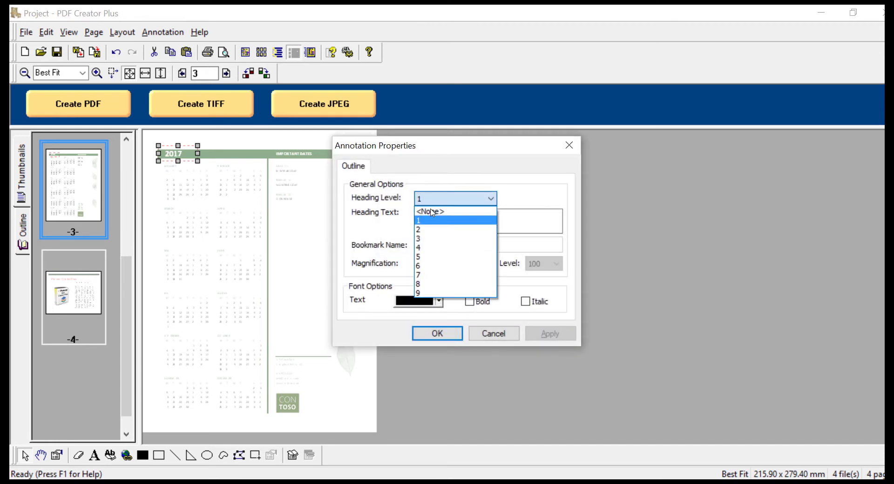
pyautogui.click(433, 212)
pyautogui.click(473, 245)
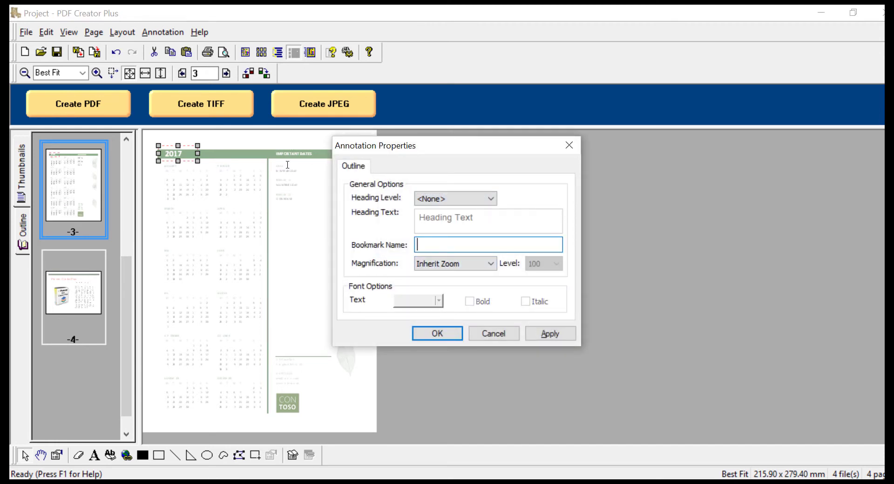
pyautogui.write('Calendar')
pyautogui.click(454, 338)
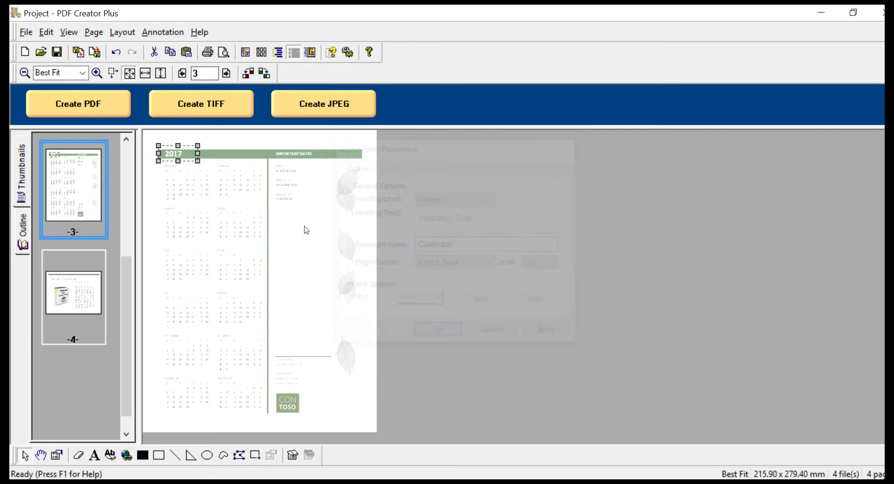
# Outline the Peernet Creator Plus title on page 4 as bookmark Presentation_Slide
pyautogui.click(87, 301)
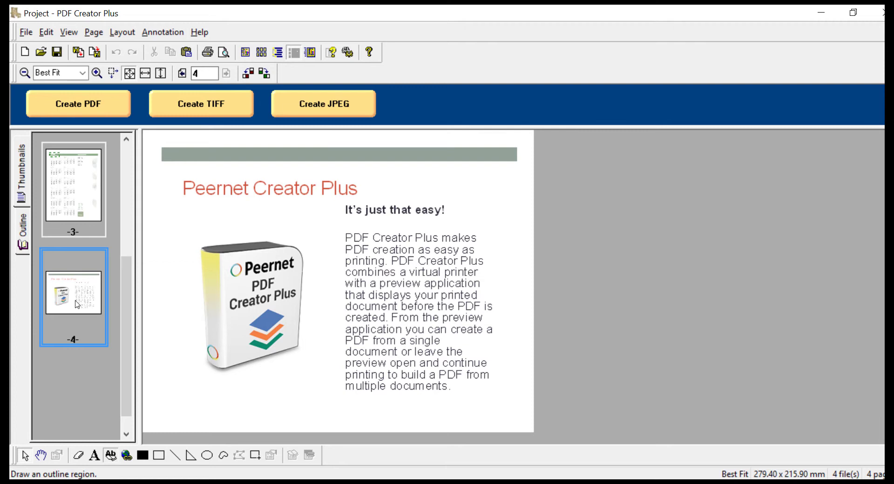
pyautogui.click(110, 455)
pyautogui.moveTo(176, 174)
pyautogui.mouseDown()
pyautogui.moveTo(264, 208)
pyautogui.moveTo(380, 208)
pyautogui.moveTo(367, 205)
pyautogui.mouseUp()
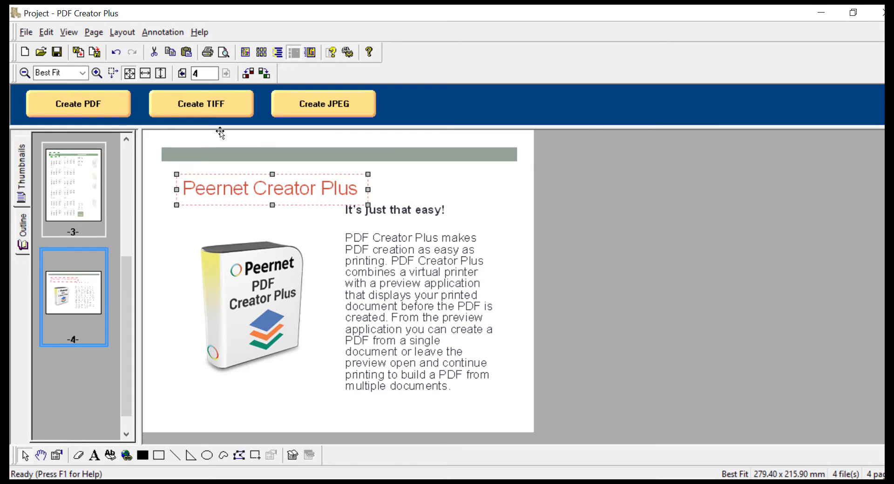
pyautogui.doubleClick(324, 195)
pyautogui.click(490, 199)
pyautogui.click(445, 208)
pyautogui.click(423, 244)
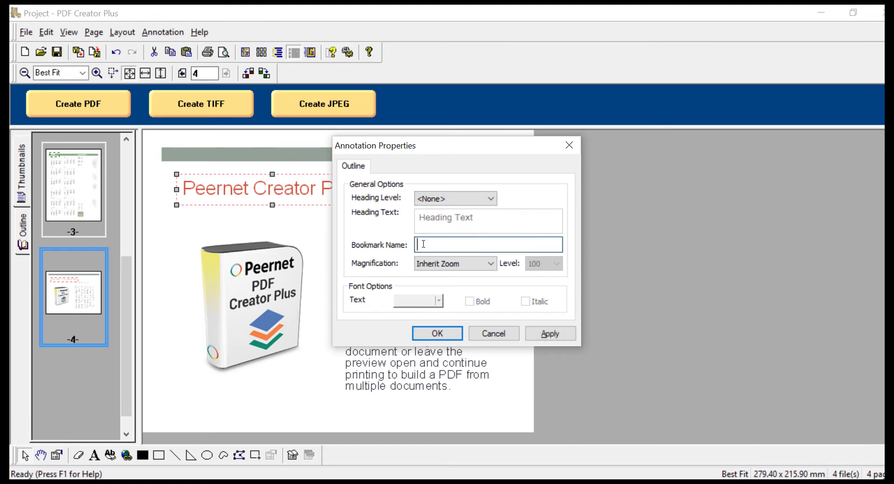
pyautogui.write('Present')
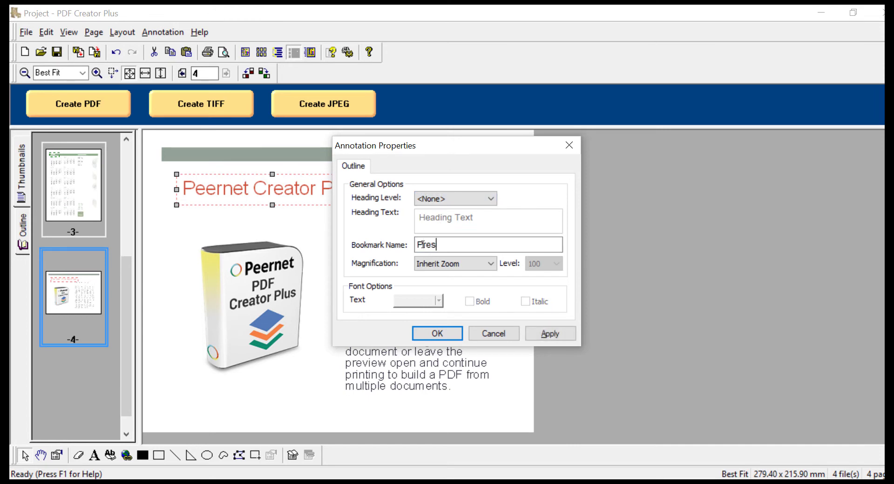
pyautogui.write('ation_Slide')
pyautogui.click(442, 335)
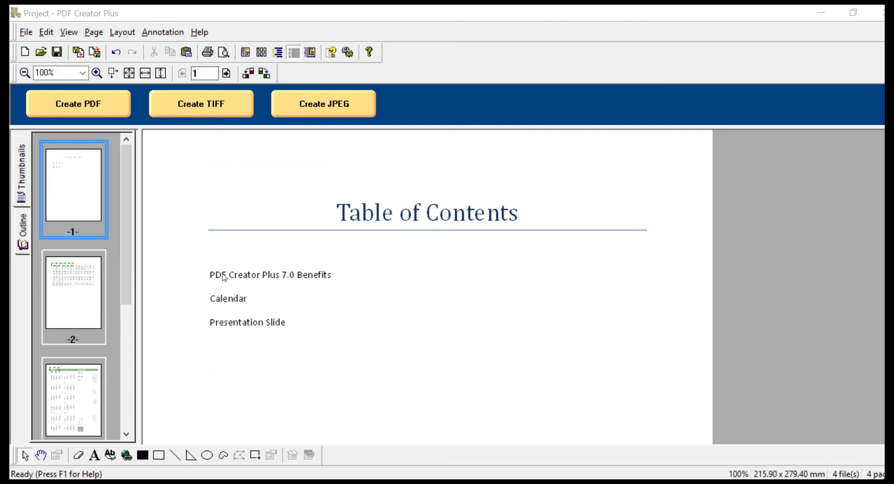
# Hyperlink the PDF Creator Plus 7.0 Benefits contents entry to the PDF_Creator_Plus_Benefits bookmark
pyautogui.click(126, 456)
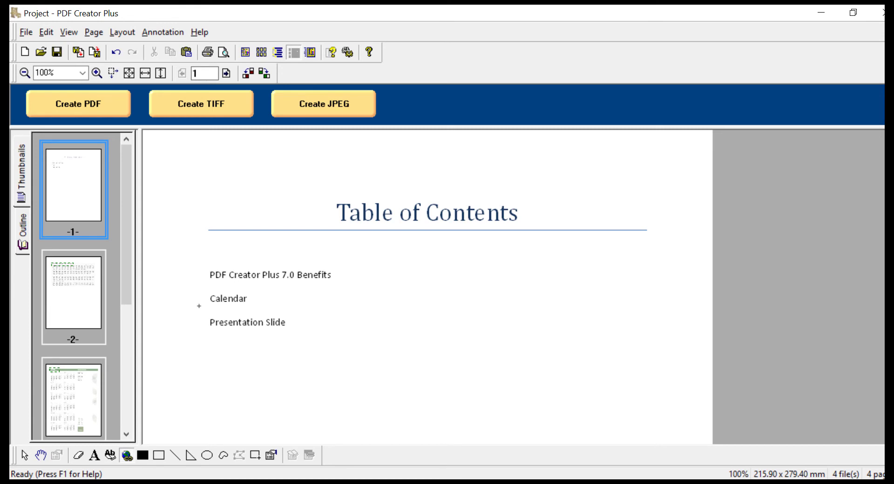
pyautogui.moveTo(208, 269); pyautogui.dragTo(333, 282)
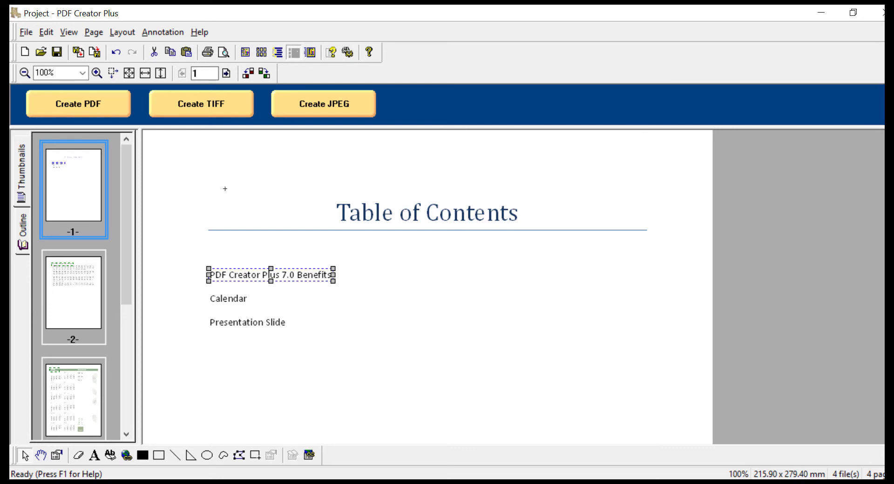
pyautogui.doubleClick(309, 276)
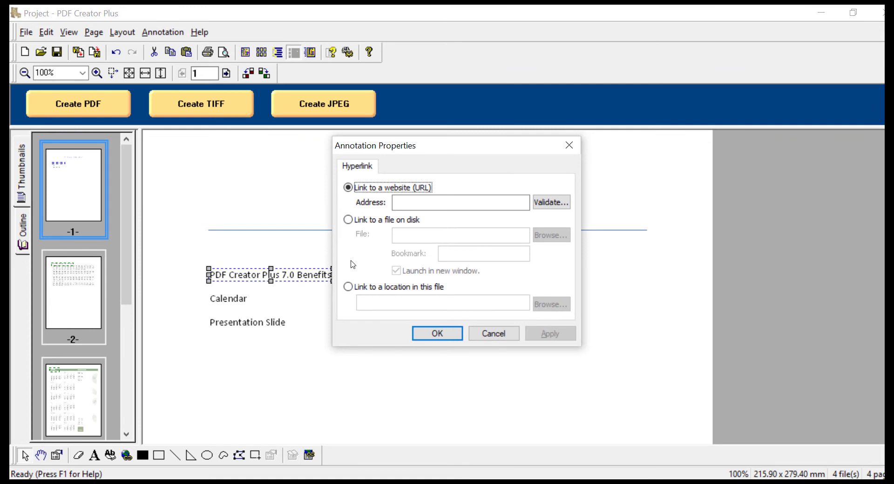
pyautogui.click(353, 288)
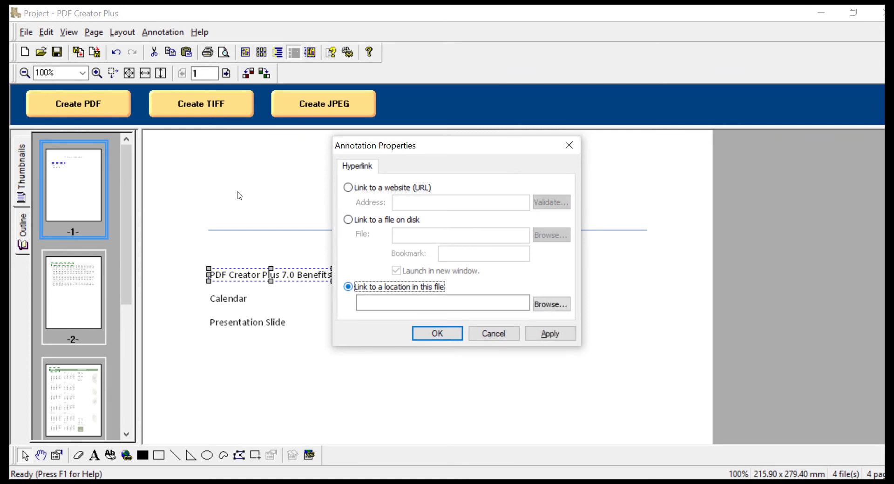
pyautogui.click(552, 304)
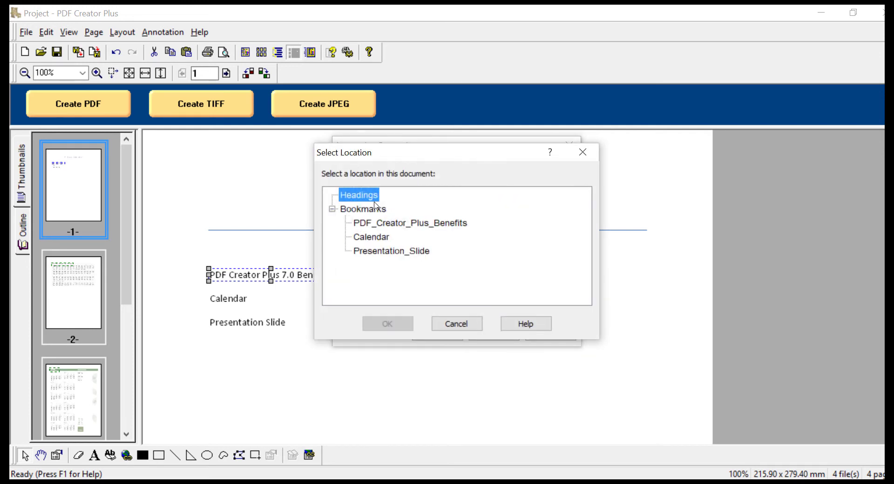
pyautogui.click(434, 225)
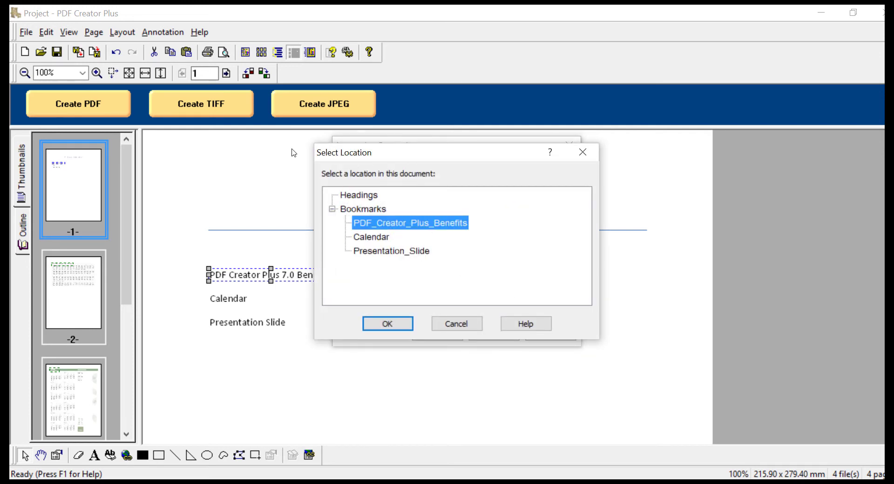
pyautogui.click(405, 324)
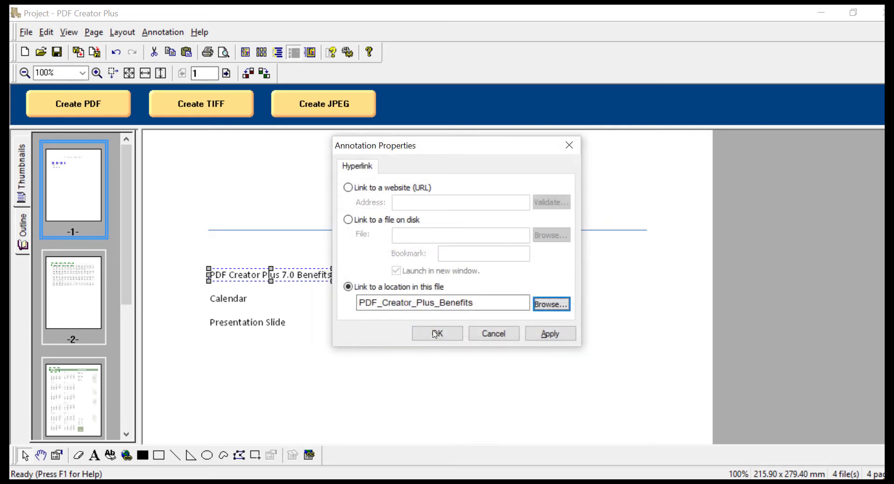
pyautogui.click(434, 334)
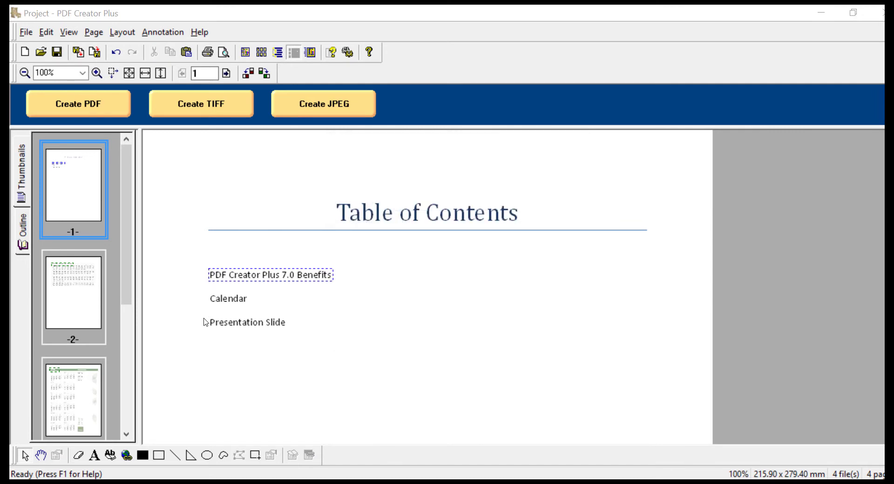
# Hyperlink the Calendar contents entry to the Calendar bookmark
pyautogui.click(127, 456)
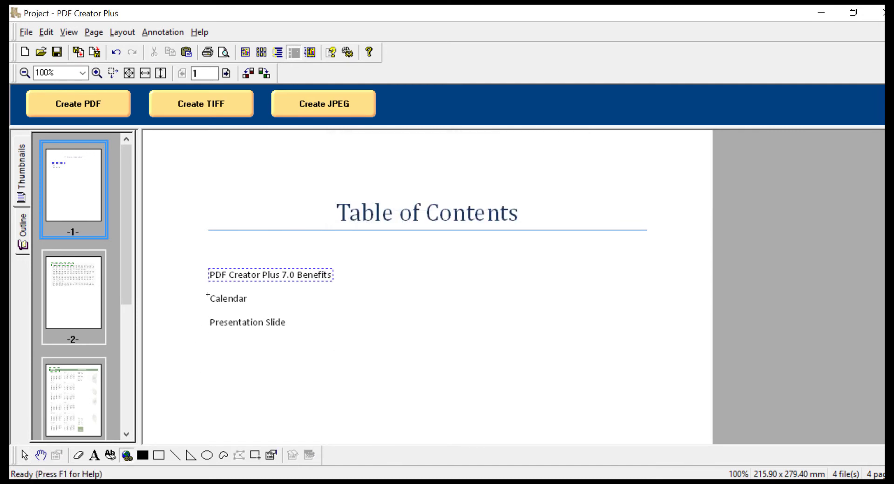
pyautogui.moveTo(208, 291); pyautogui.dragTo(251, 308)
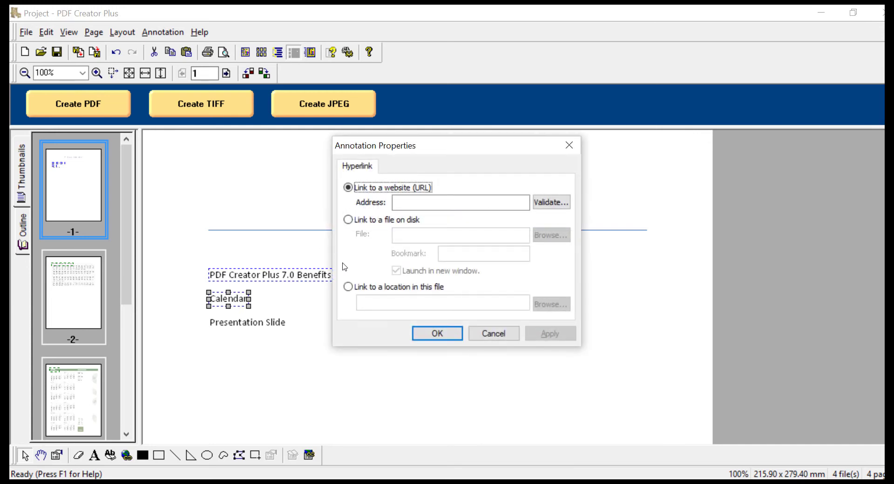
pyautogui.click(348, 287)
pyautogui.click(560, 311)
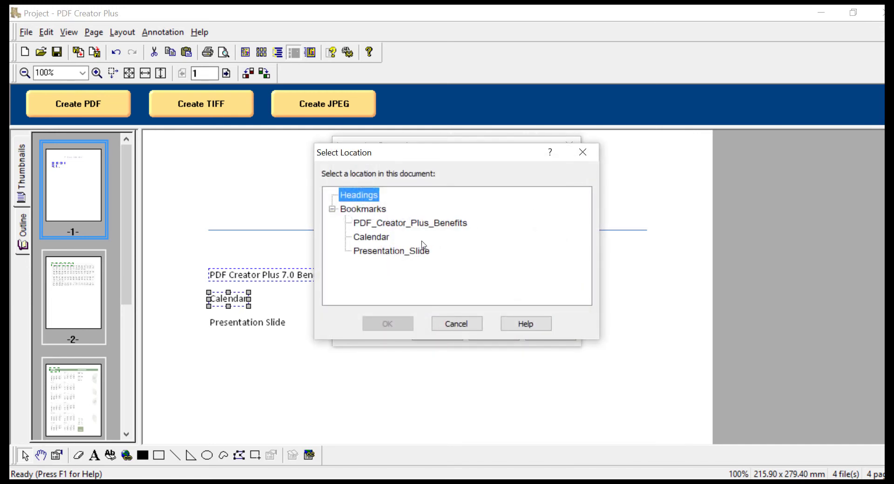
pyautogui.click(383, 237)
pyautogui.click(452, 325)
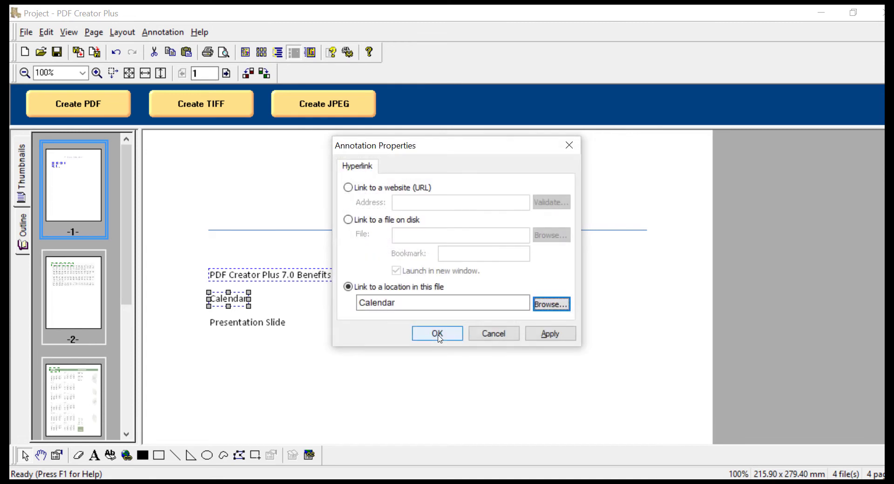
pyautogui.click(439, 336)
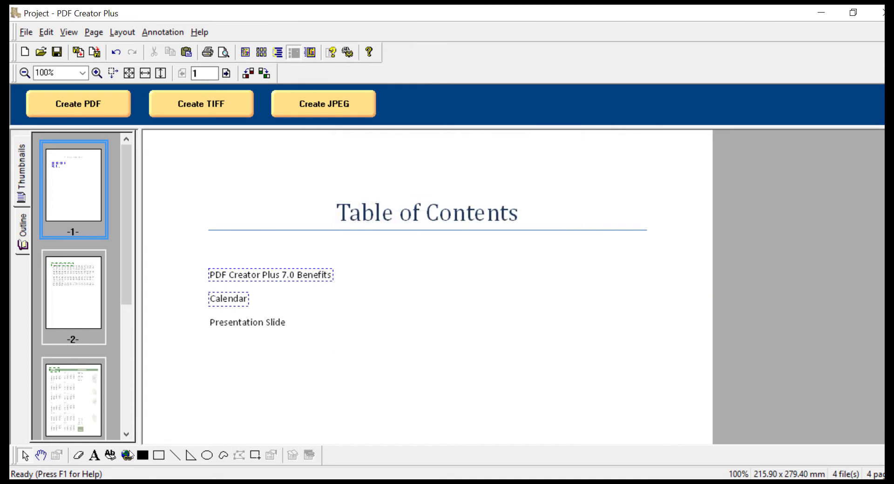
# Hyperlink the Presentation Slide contents entry to the Presentation_Slide bookmark
pyautogui.click(128, 455)
pyautogui.moveTo(209, 315); pyautogui.dragTo(289, 331)
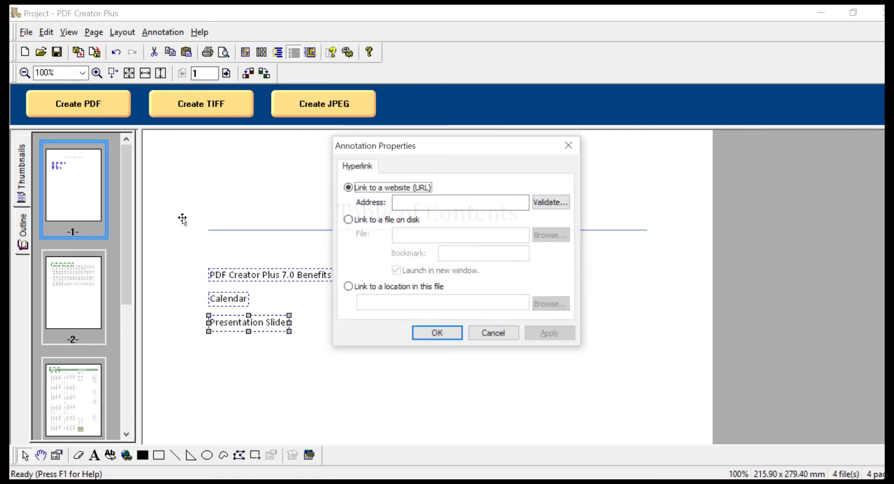
pyautogui.click(348, 287)
pyautogui.click(551, 304)
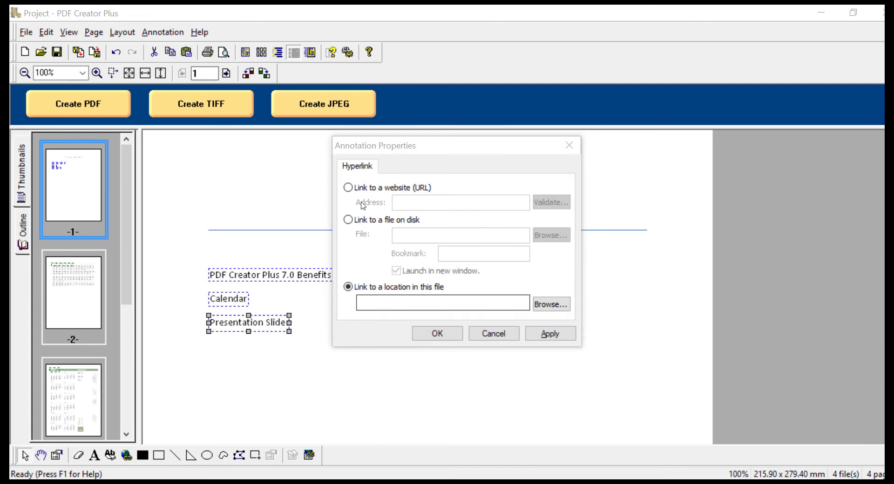
pyautogui.click(391, 251)
pyautogui.click(387, 324)
pyautogui.click(425, 334)
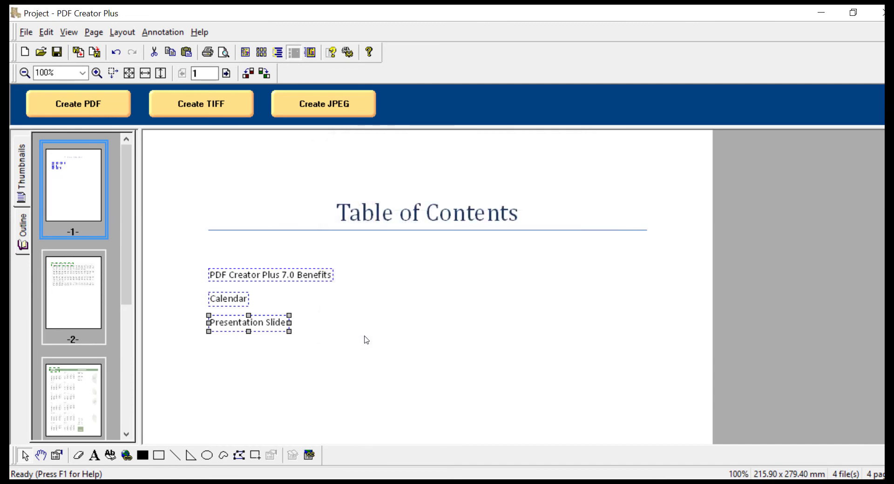
pyautogui.click(225, 230)
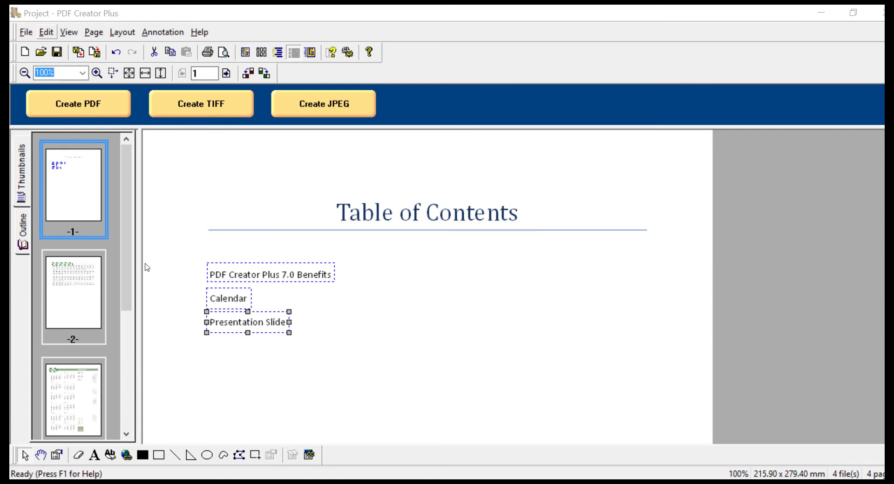
# Create the merged PDF as Sample and select Sample.pdf in the output folder
pyautogui.click(78, 100)
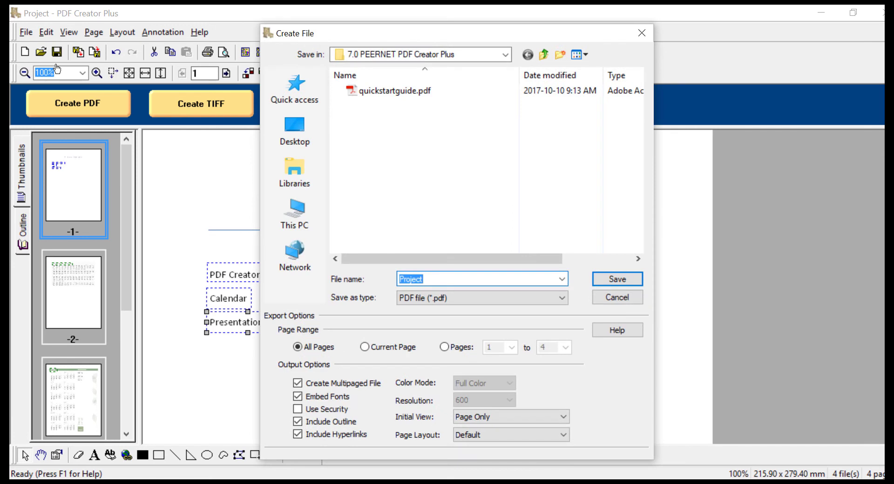
pyautogui.write('Sample')
pyautogui.click(618, 279)
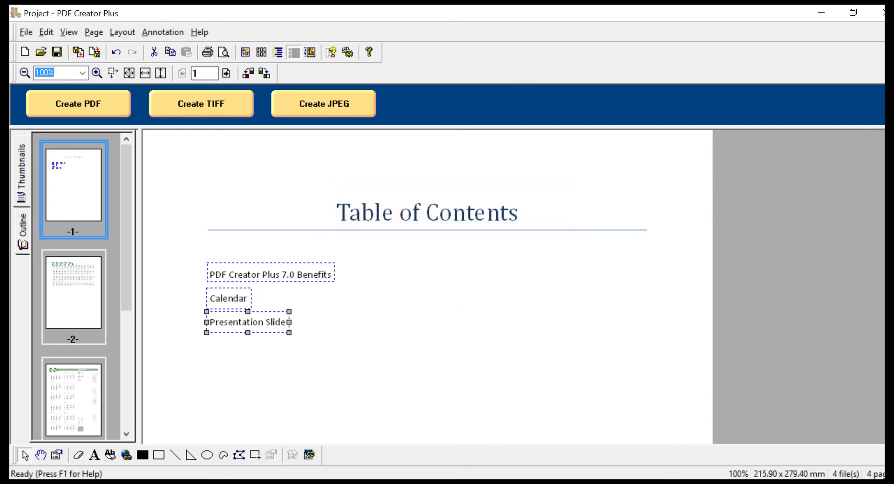
pyautogui.click(381, 324)
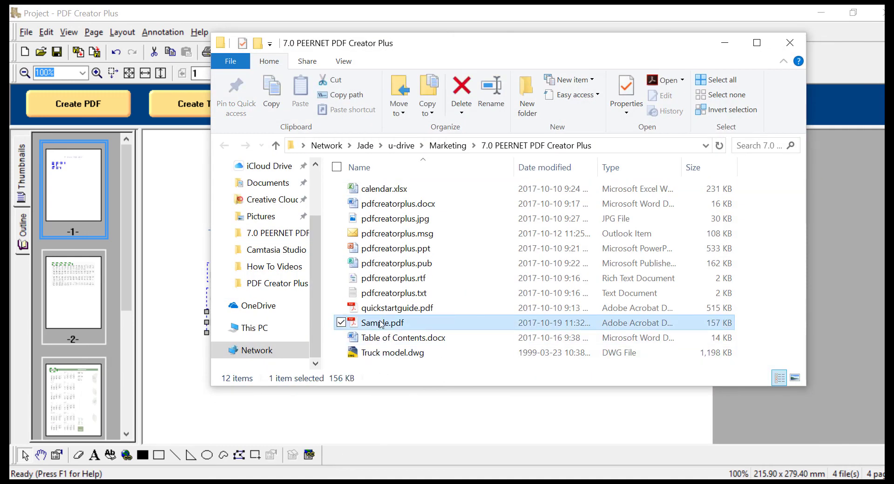
# Open Sample.pdf and test the Benefits, Calendar and Presentation Slide contents links, returning to page 1 after each
pyautogui.doubleClick(380, 324)
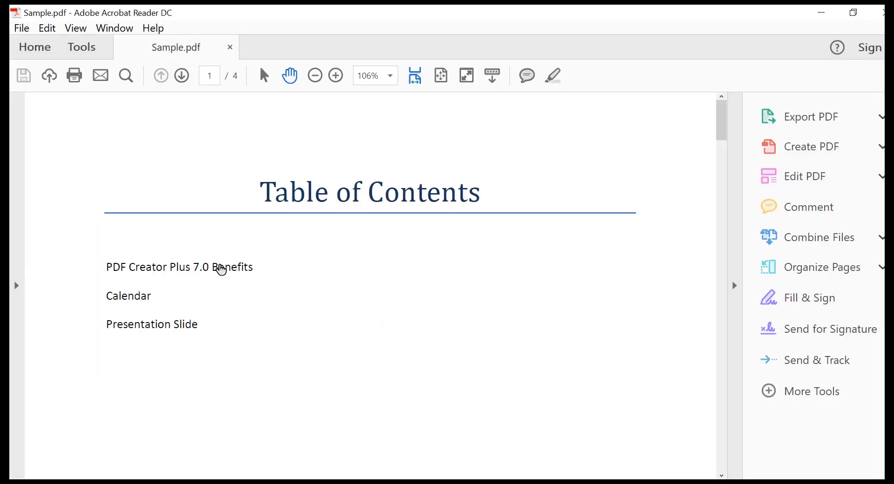
pyautogui.click(221, 266)
pyautogui.moveTo(724, 228); pyautogui.dragTo(708, 110)
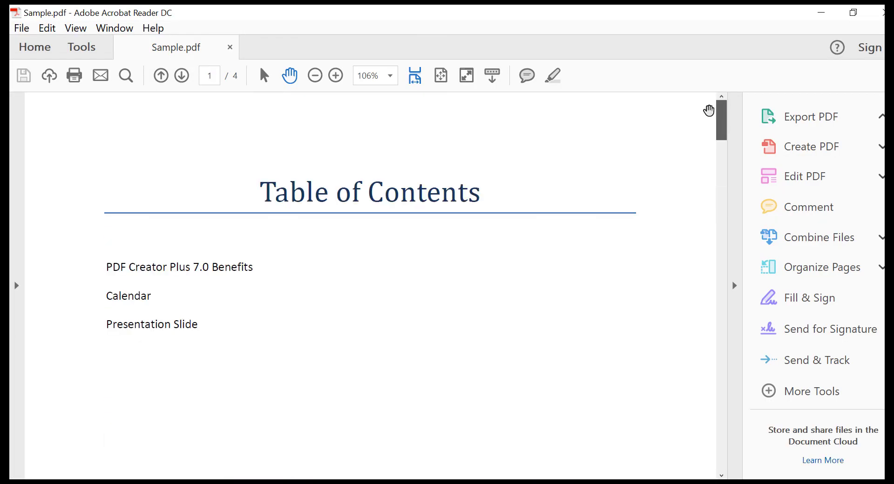
pyautogui.click(140, 304)
pyautogui.moveTo(722, 311); pyautogui.dragTo(721, 116)
pyautogui.click(161, 326)
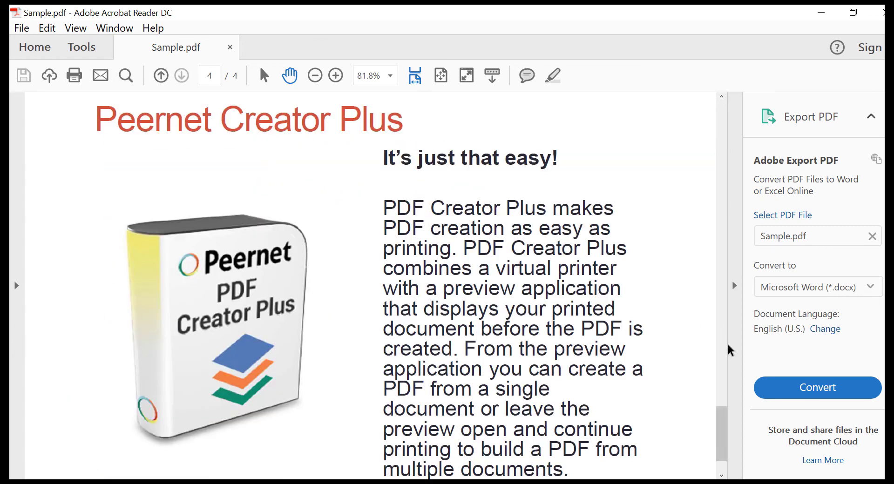
pyautogui.moveTo(723, 419); pyautogui.dragTo(706, 114)
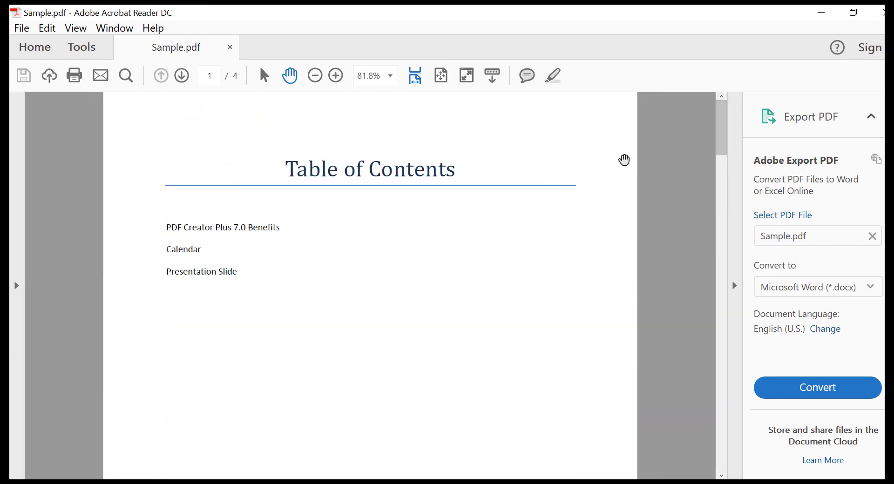